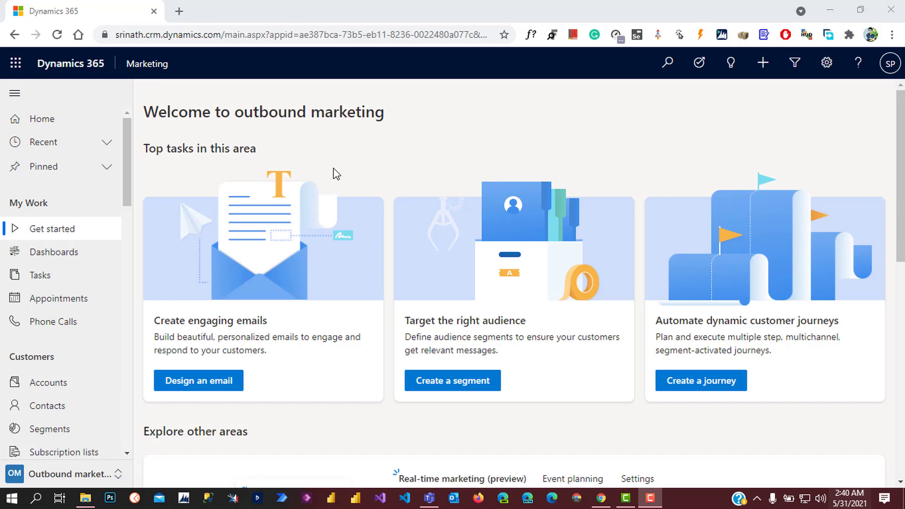
Switch to the Settings area and open the Landing pages configuration list.
click(275, 437)
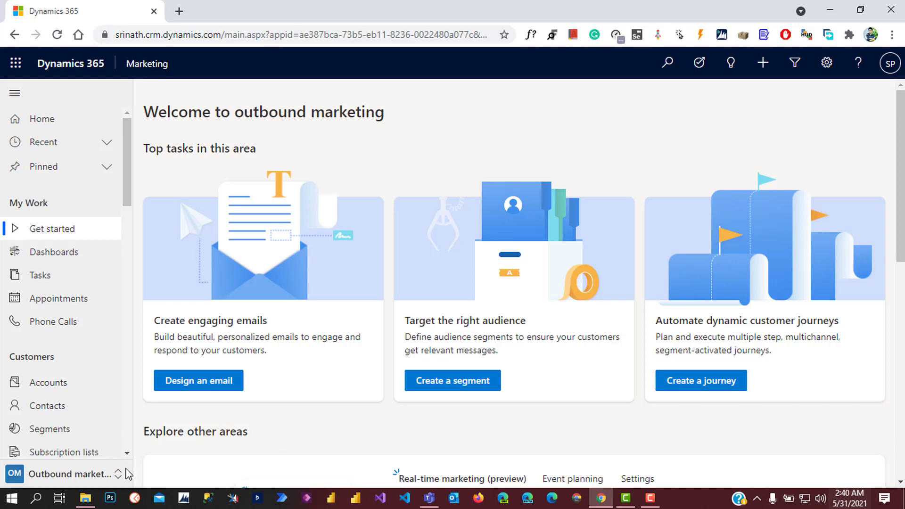
click(99, 474)
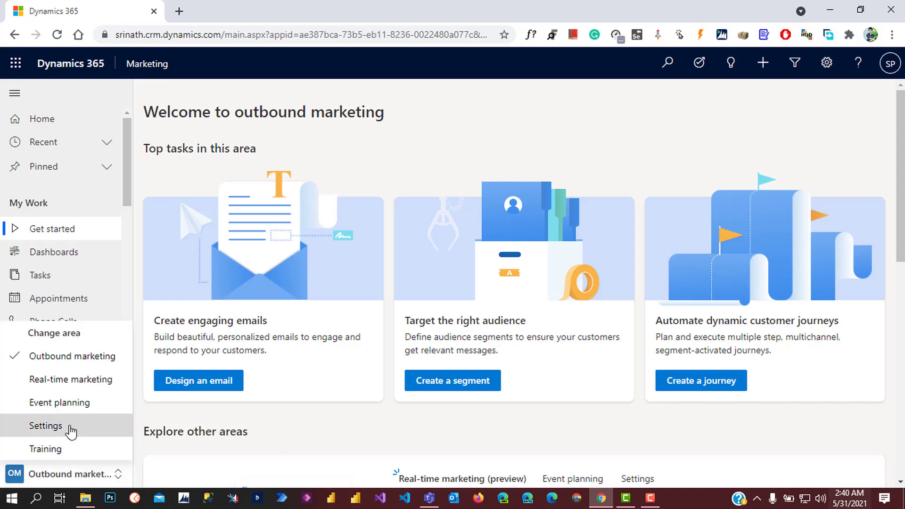
click(45, 426)
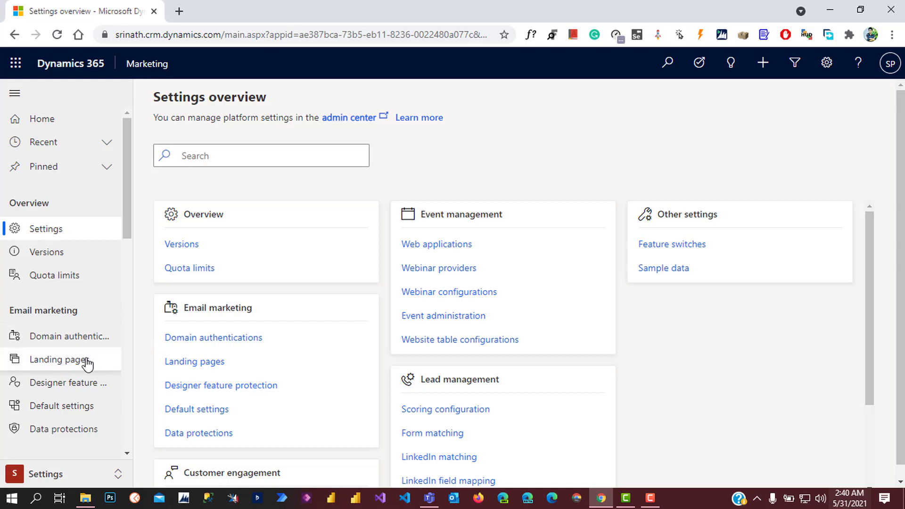
click(70, 363)
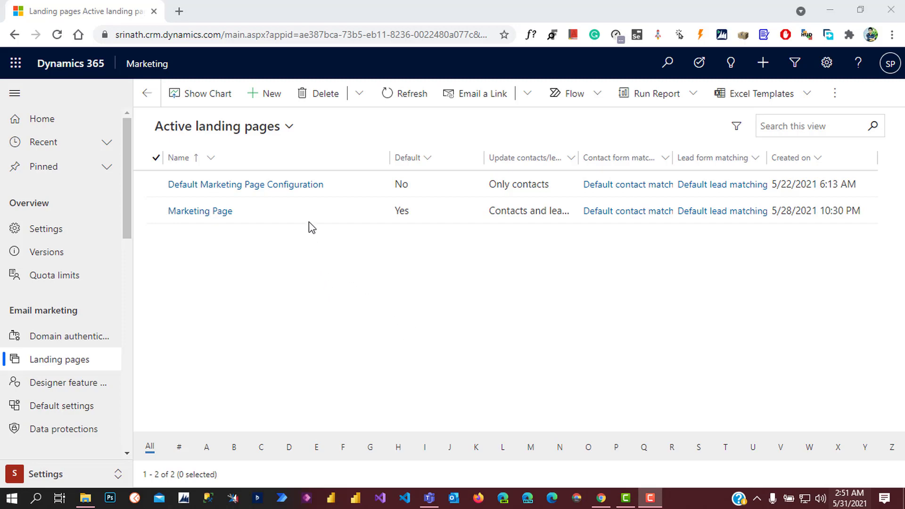
Start a new landing page configuration named 'Marketing Lading Page Configuration'.
click(269, 100)
click(269, 96)
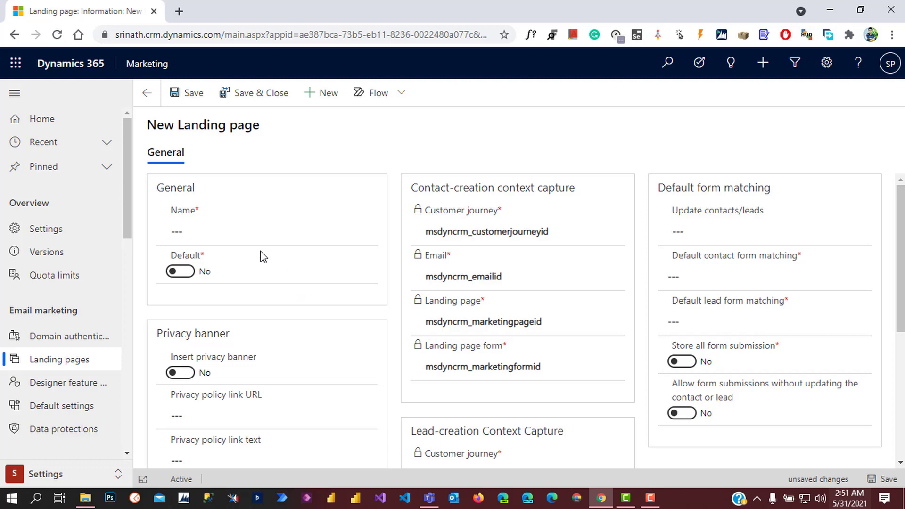
click(227, 232)
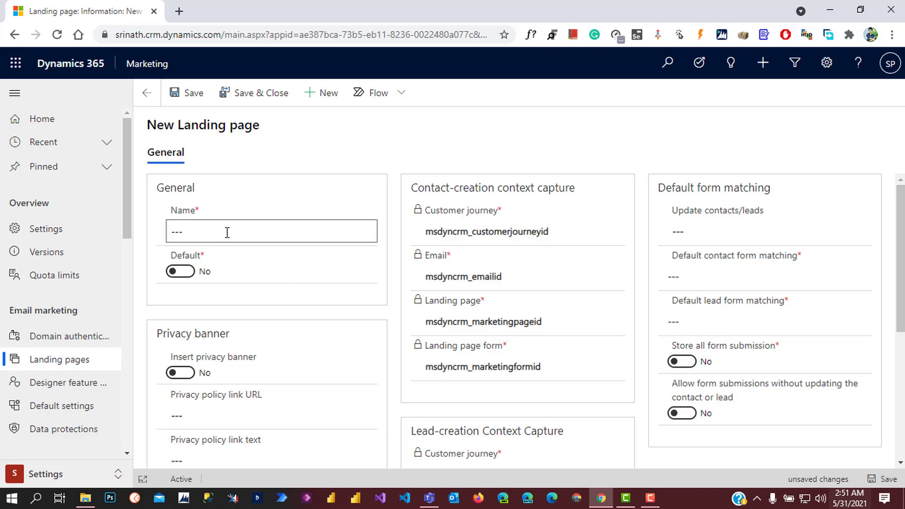
text(M)
text(r)
key(BackSpace)
text(arketing Lading Page Co)
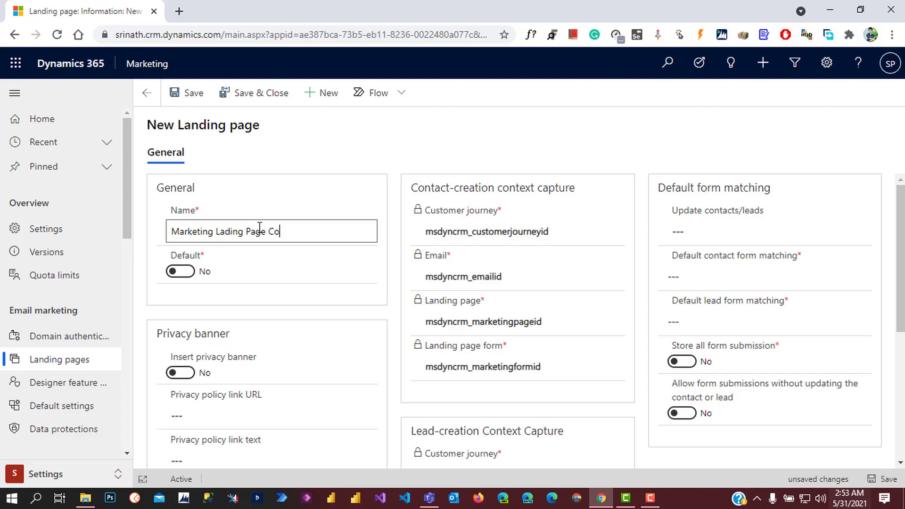
text(nfig)
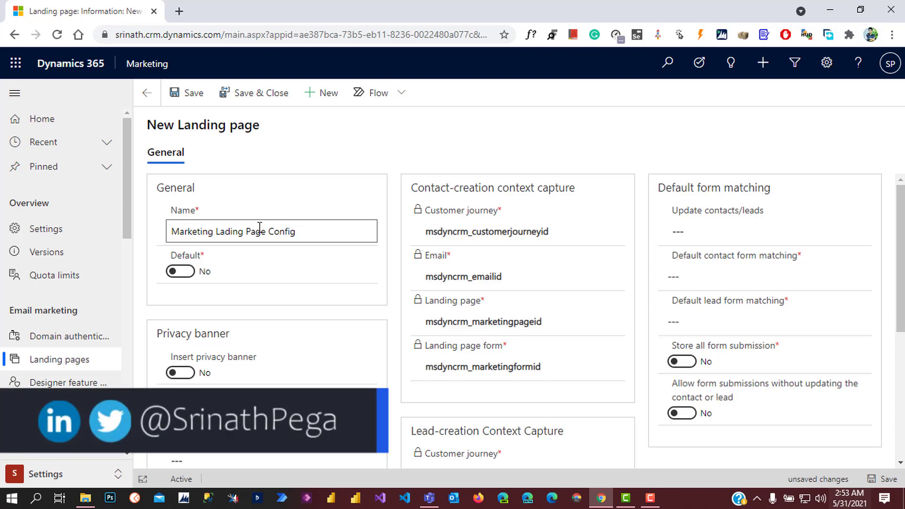
text(uration)
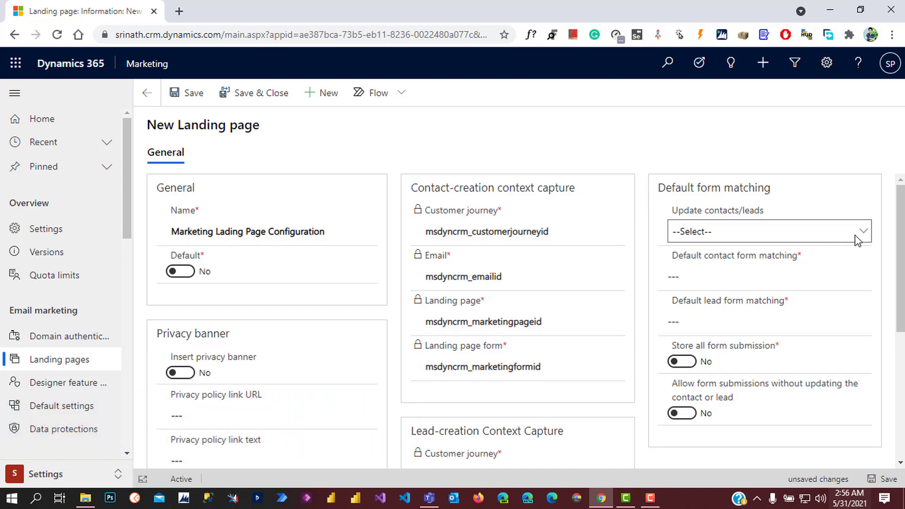
Set Update contacts/leads to 'Contacts and leads' after trying the contacts-only and leads-only options.
click(864, 236)
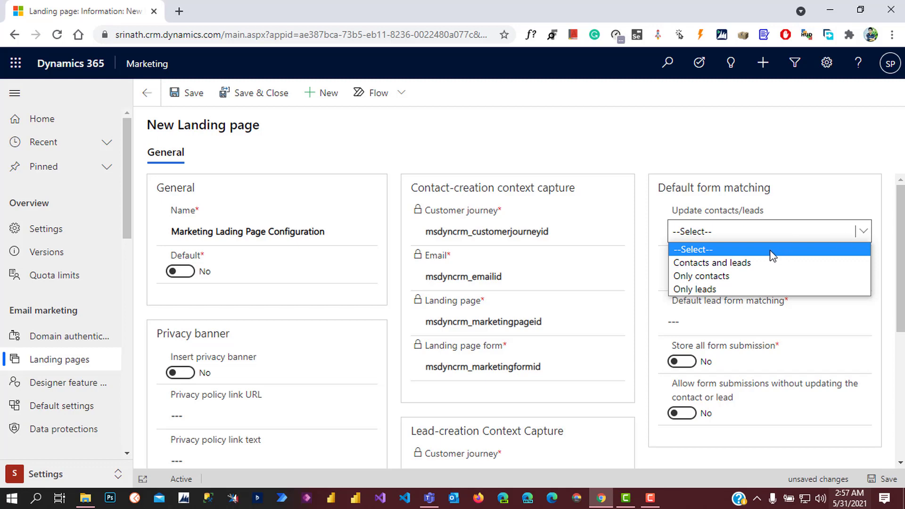
click(763, 262)
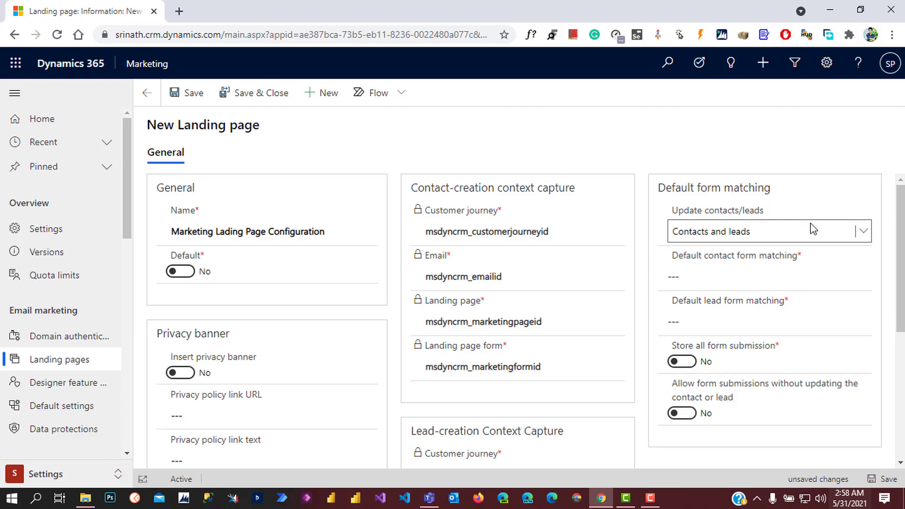
click(821, 234)
click(778, 276)
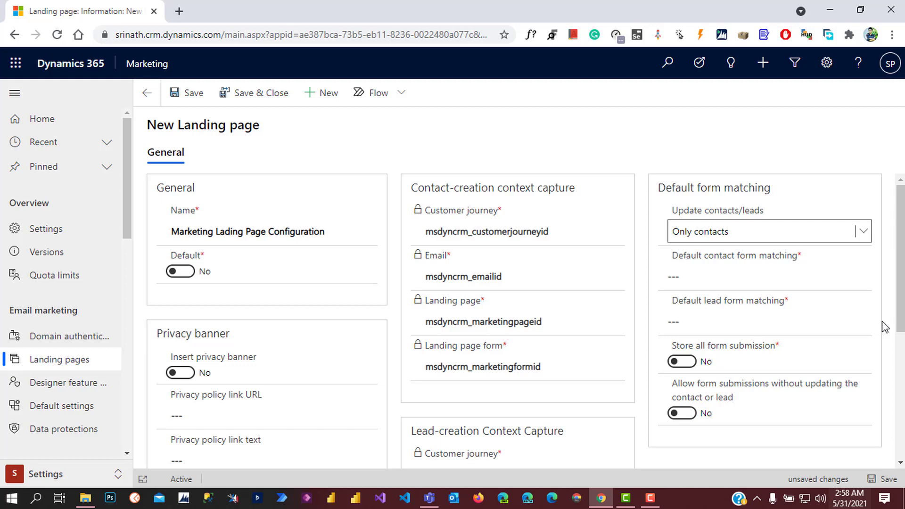
click(764, 231)
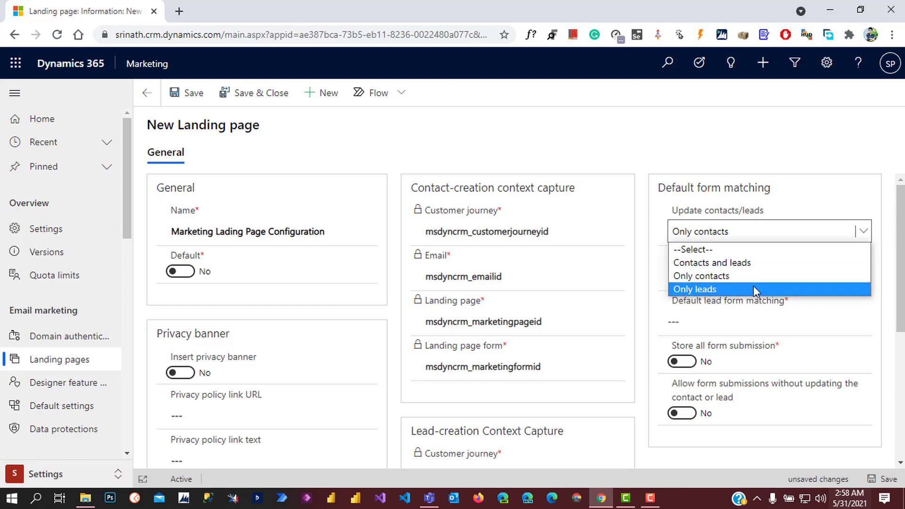
click(758, 290)
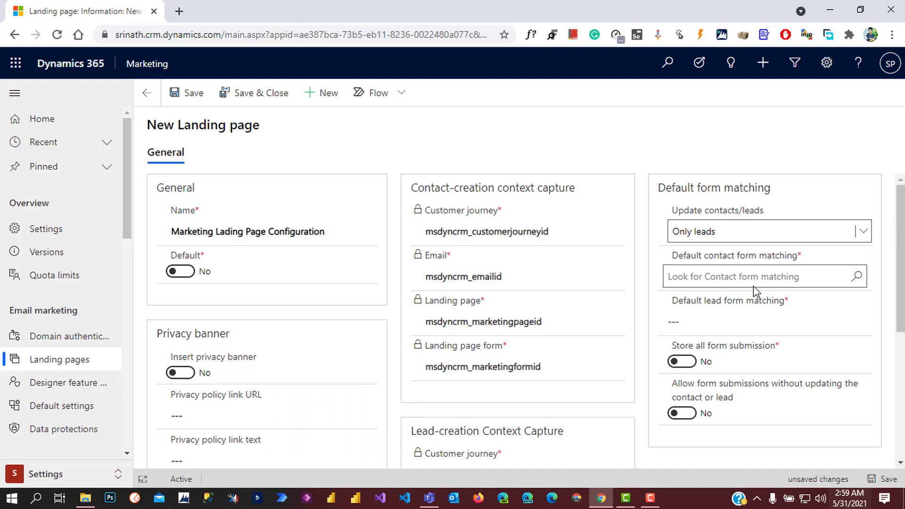
click(859, 235)
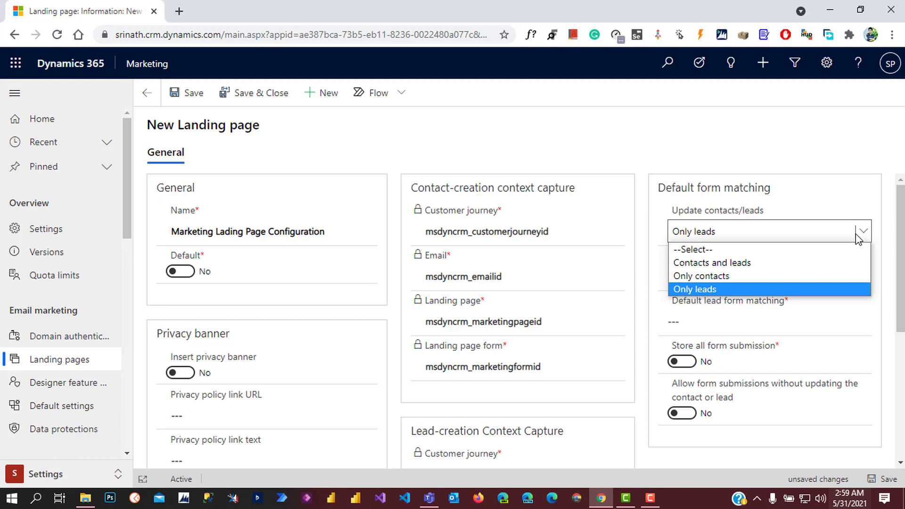
click(802, 263)
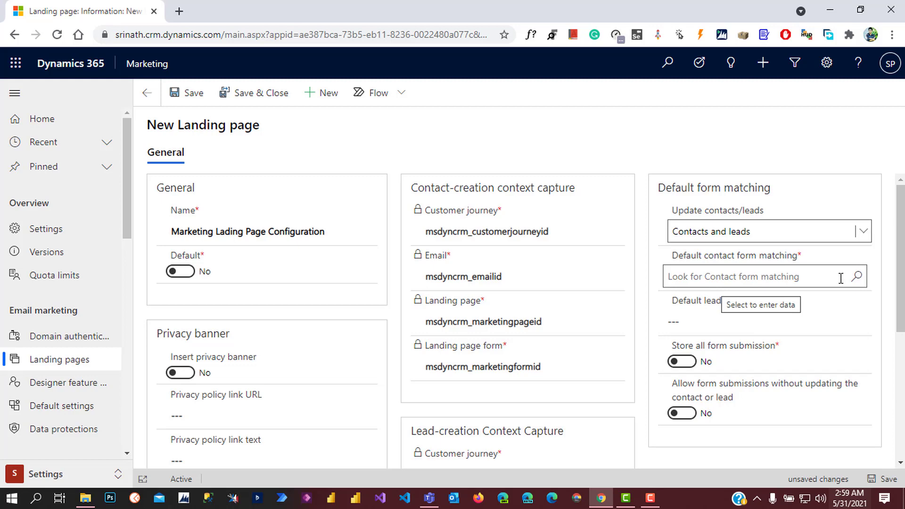
Choose Contact Form Matching and Lead Form Matching as default matching strategies, then save.
click(858, 282)
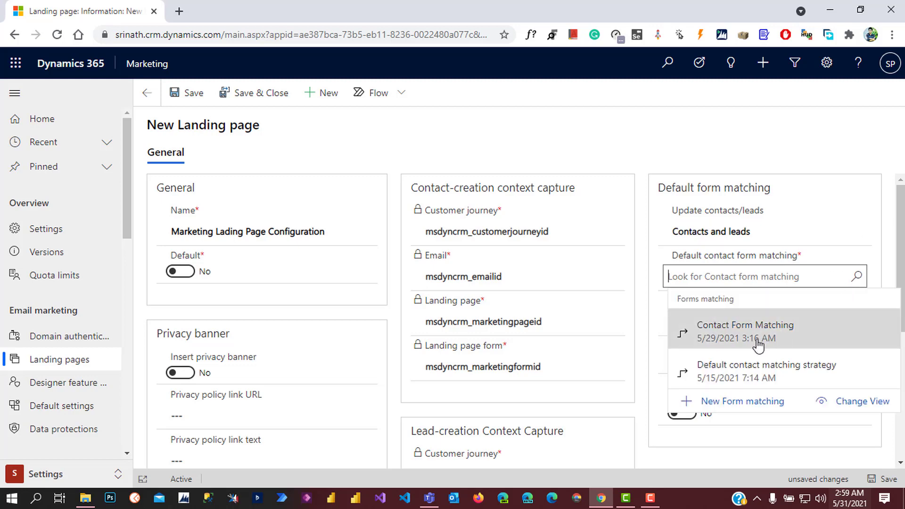
click(769, 342)
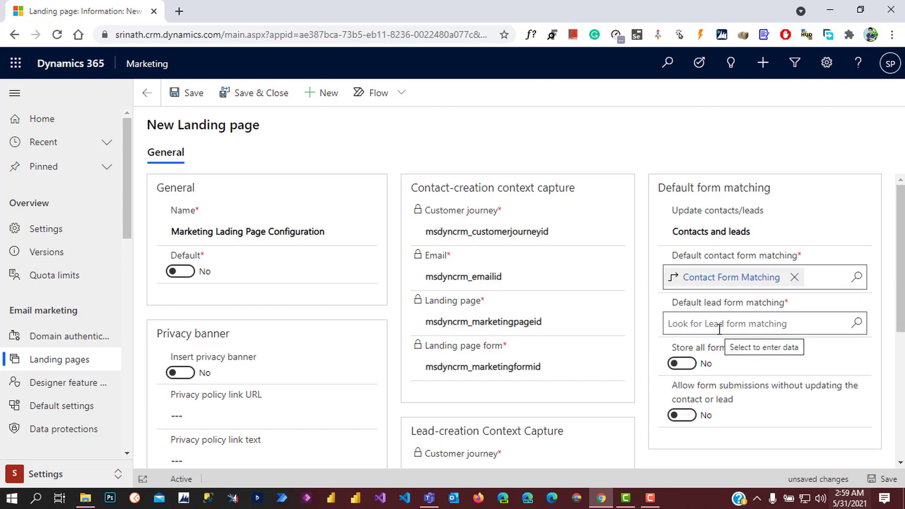
click(856, 324)
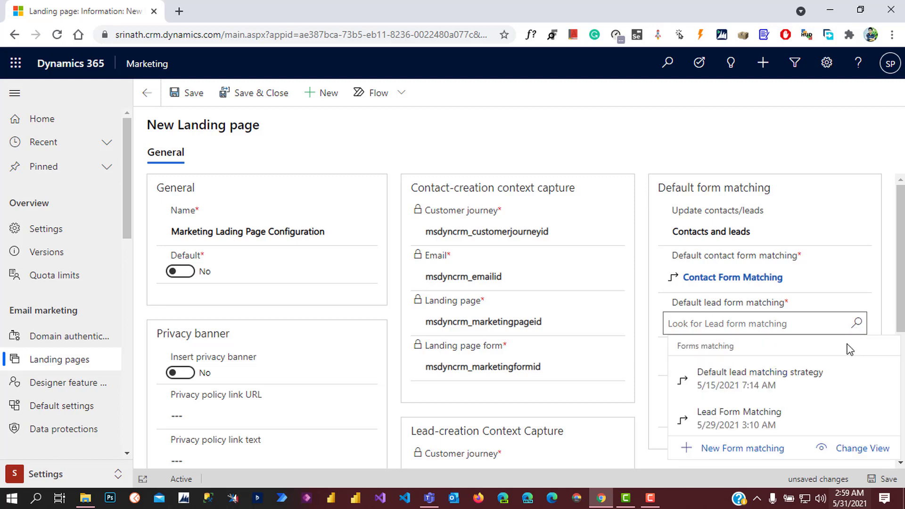
click(811, 413)
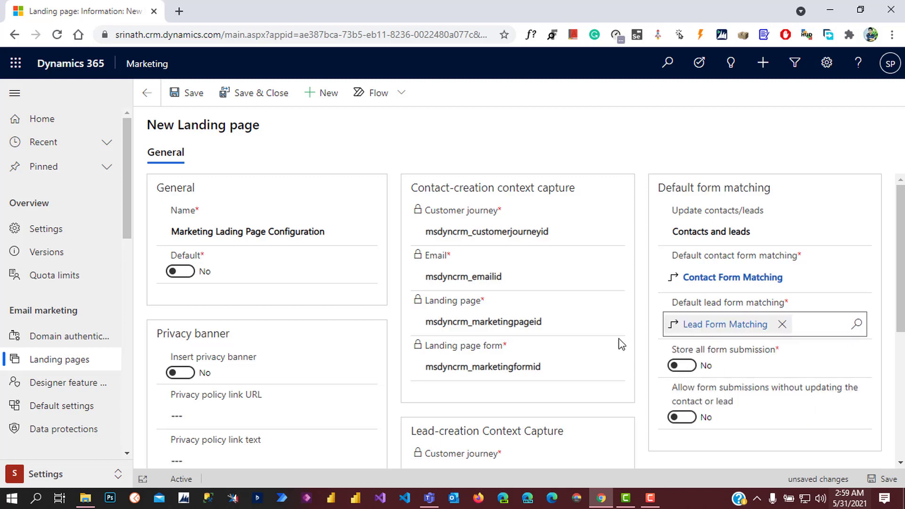
click(194, 95)
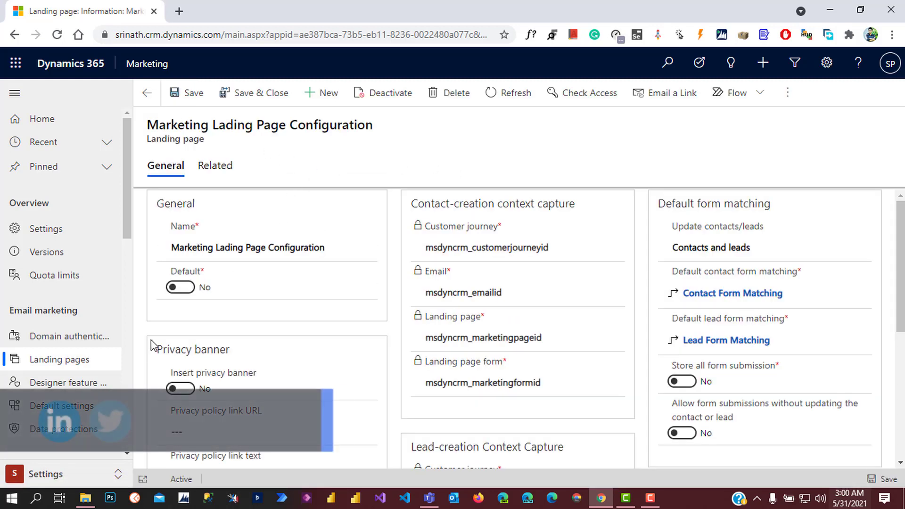
Reopen the Marketing Lading Page Configuration record from the Landing pages list.
click(101, 360)
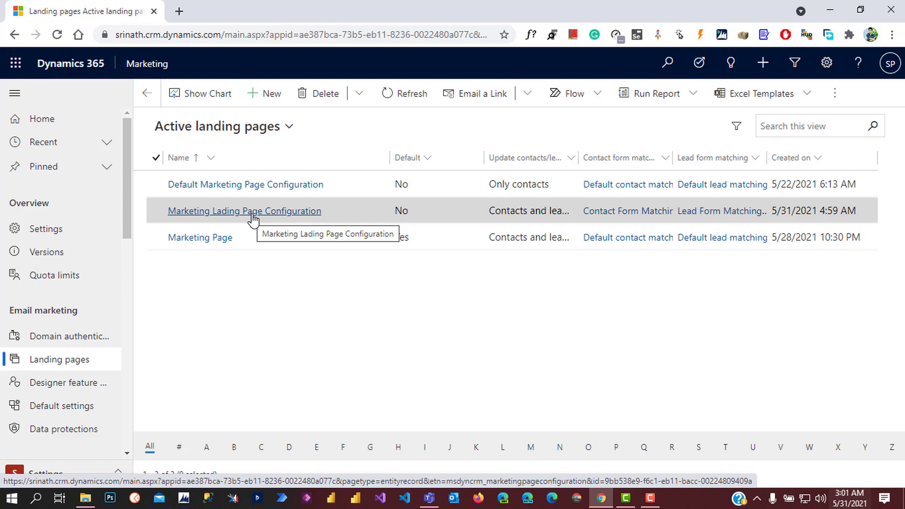
click(273, 216)
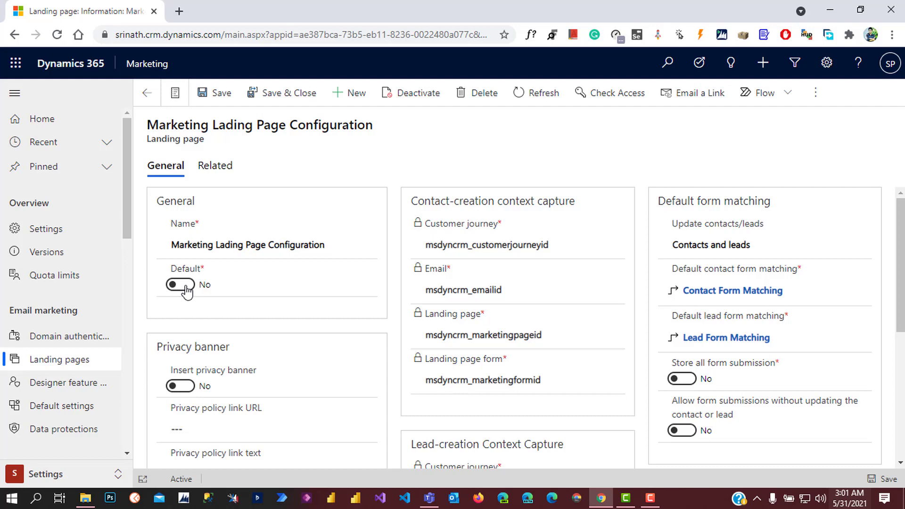
Switch the Default setting to Yes, then save and close the record.
click(181, 285)
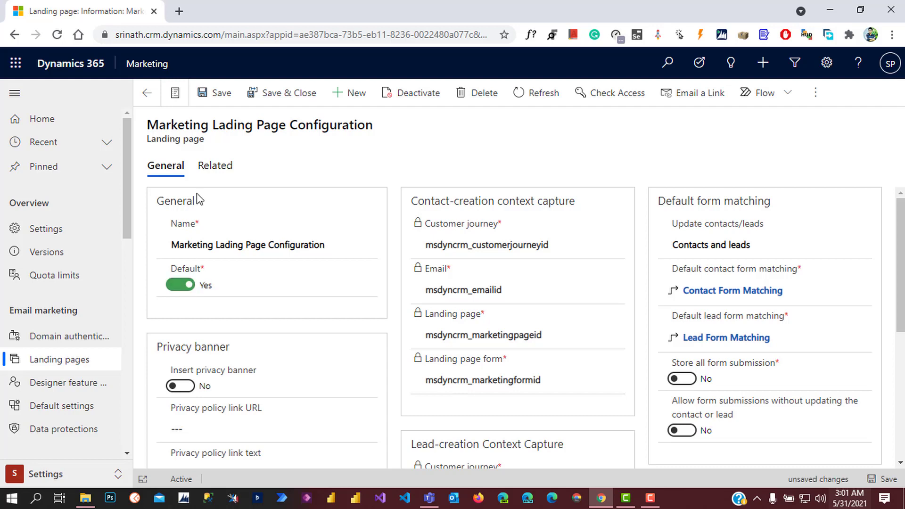
click(275, 100)
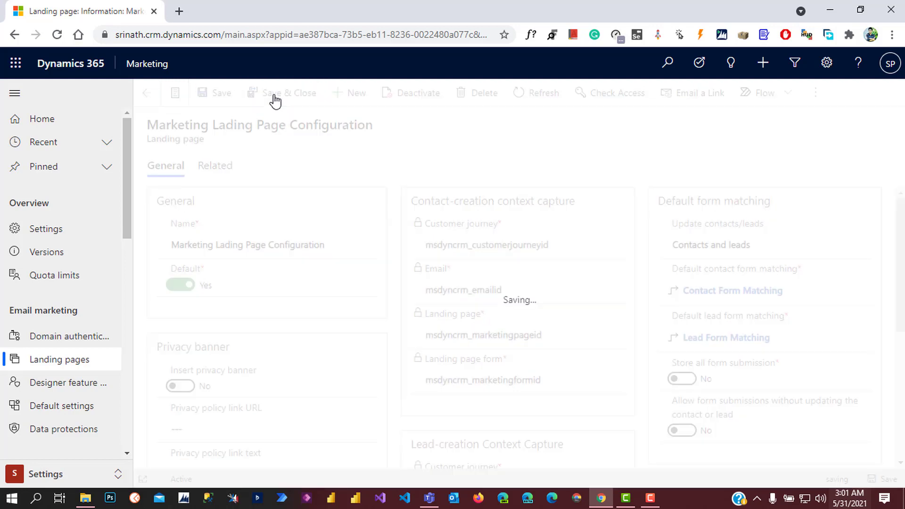